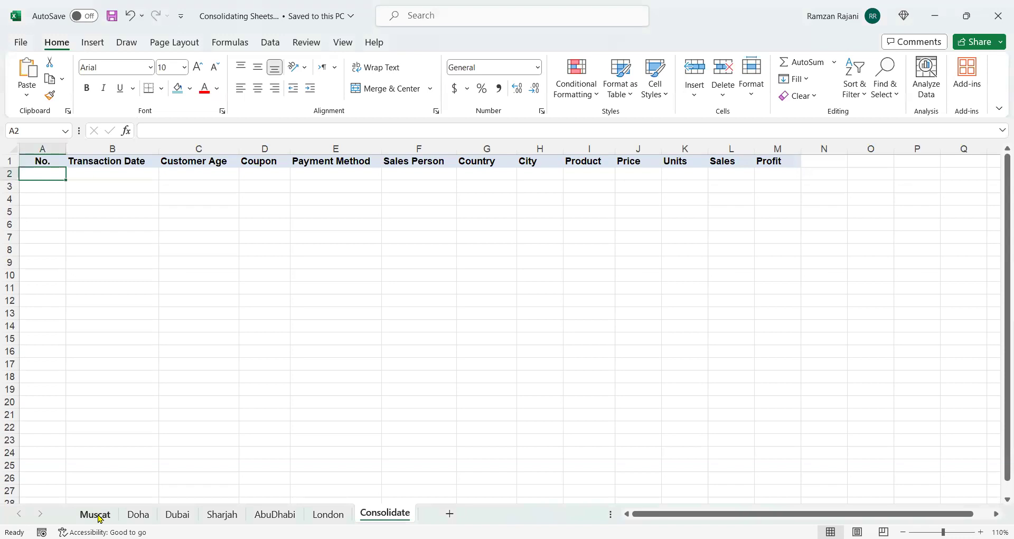
# Step: Inspect where the Muscat and Doha sheets' data begins and ends
pyautogui.click(97, 514)
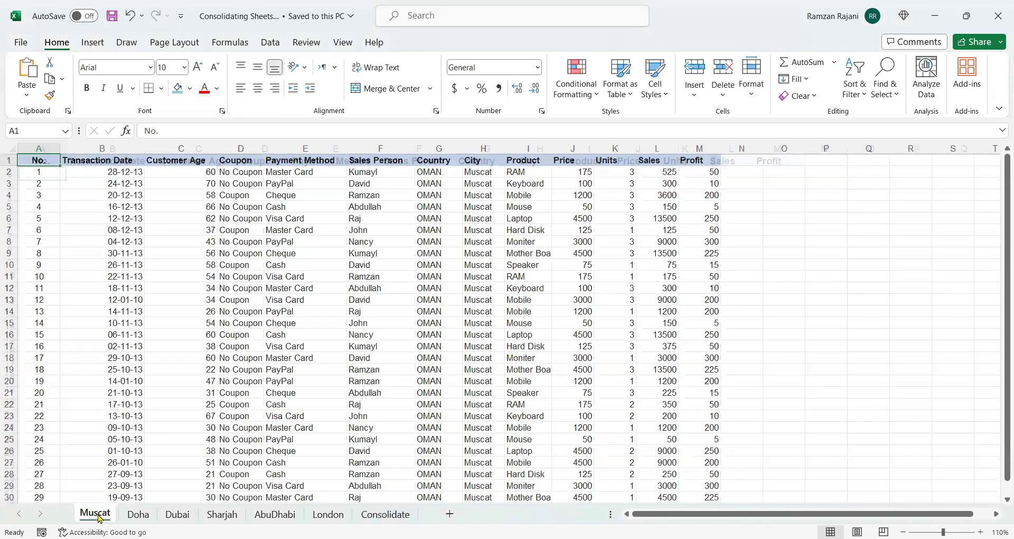
pyautogui.hotkey('ctrl', 'Down')
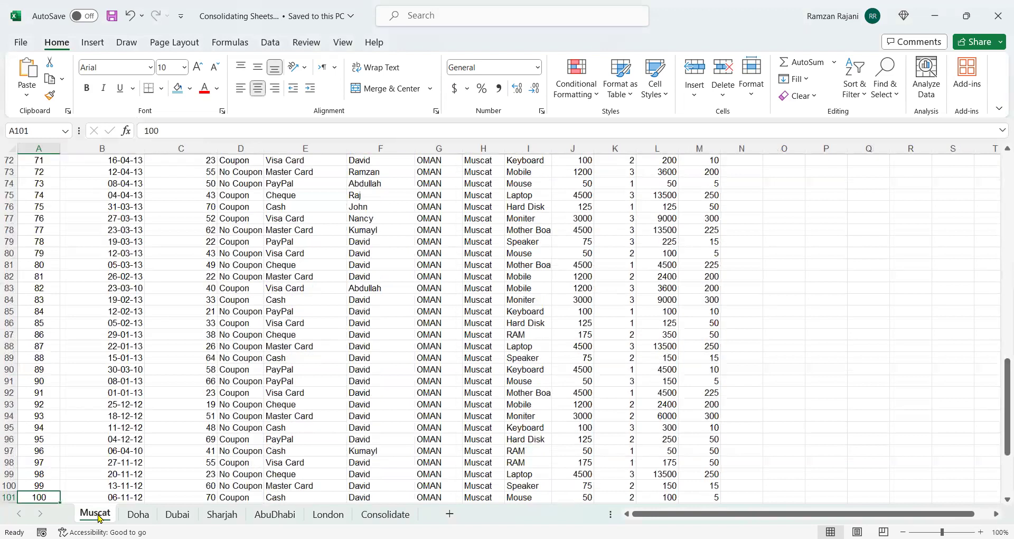
pyautogui.hotkey('ctrl', 'Up')
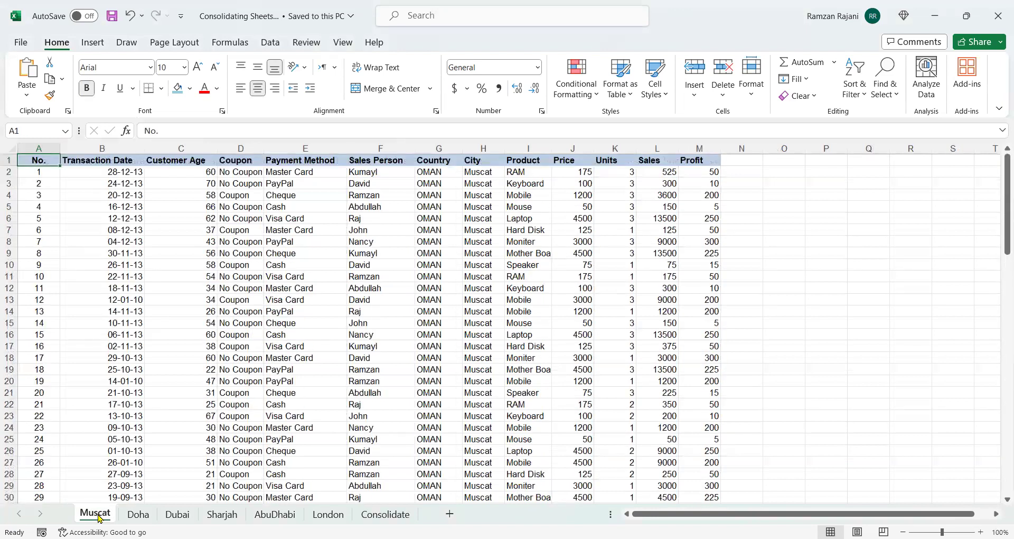
pyautogui.hotkey('ctrl', 'pagedown')
pyautogui.hotkey('ctrl', 'Down')
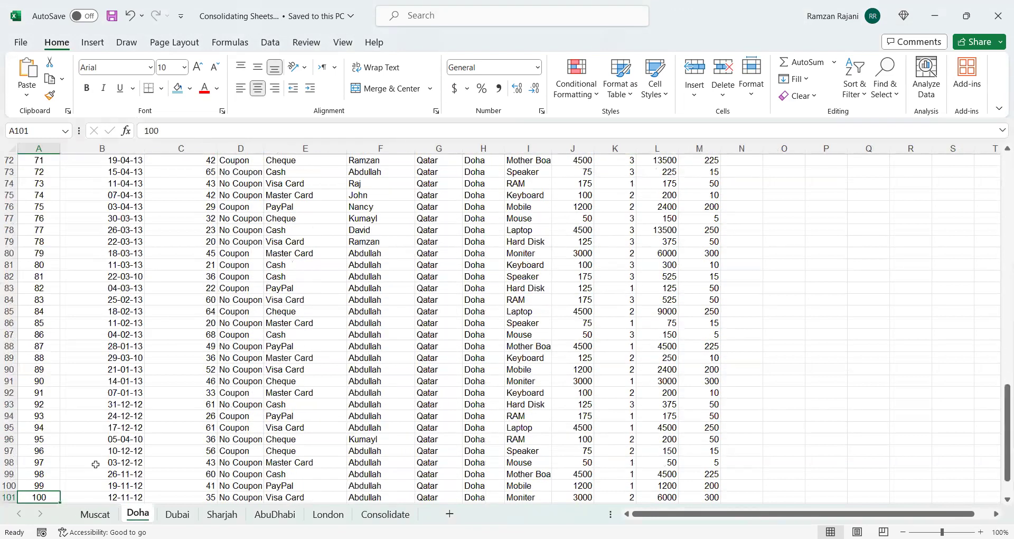
pyautogui.hotkey('ctrl', 'Up')
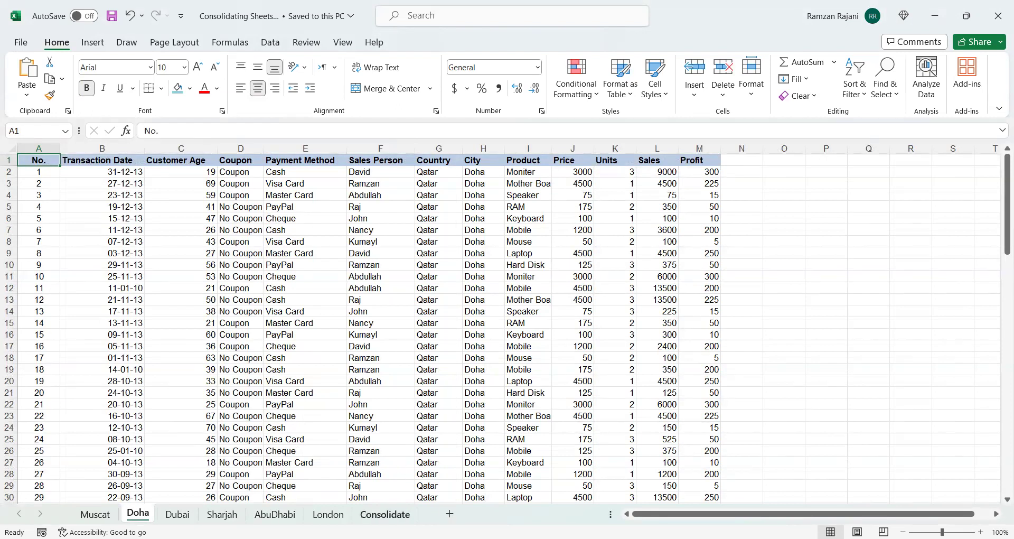
# Step: Browse back through the city sheets, review London's data, and return to Consolidate
pyautogui.click(385, 514)
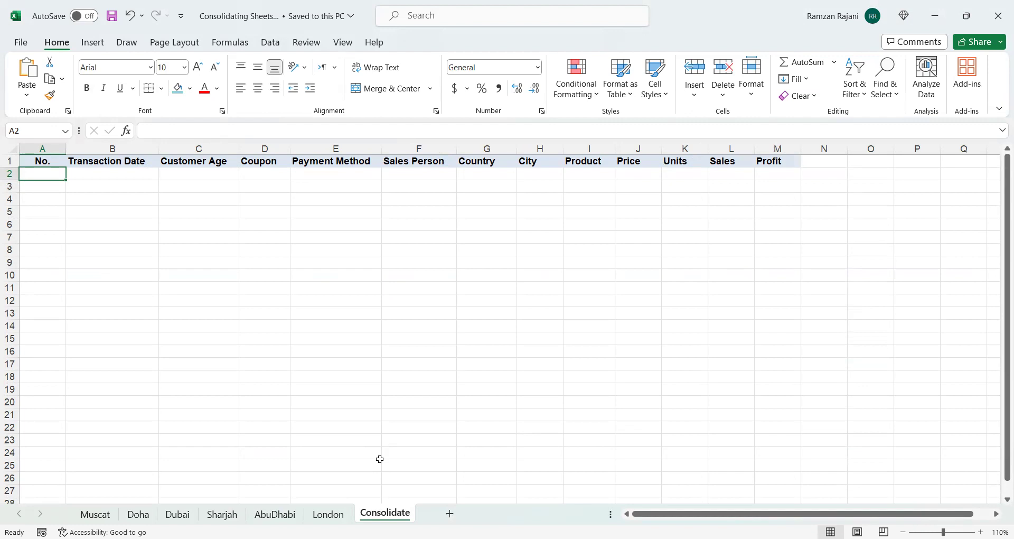
pyautogui.hotkey('ctrl', 'pageup')
pyautogui.hotkey('ctrl', 'pageup')
pyautogui.hotkey('ctrl', 'pageup')
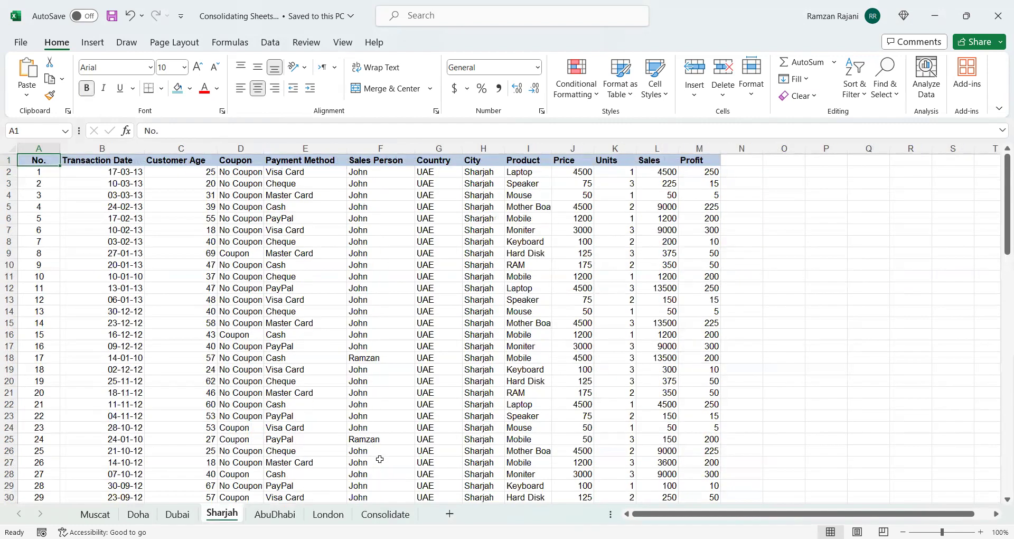
pyautogui.hotkey('ctrl', 'pageup')
pyautogui.hotkey('ctrl', 'pageup')
pyautogui.hotkey('ctrl', 'pageup')
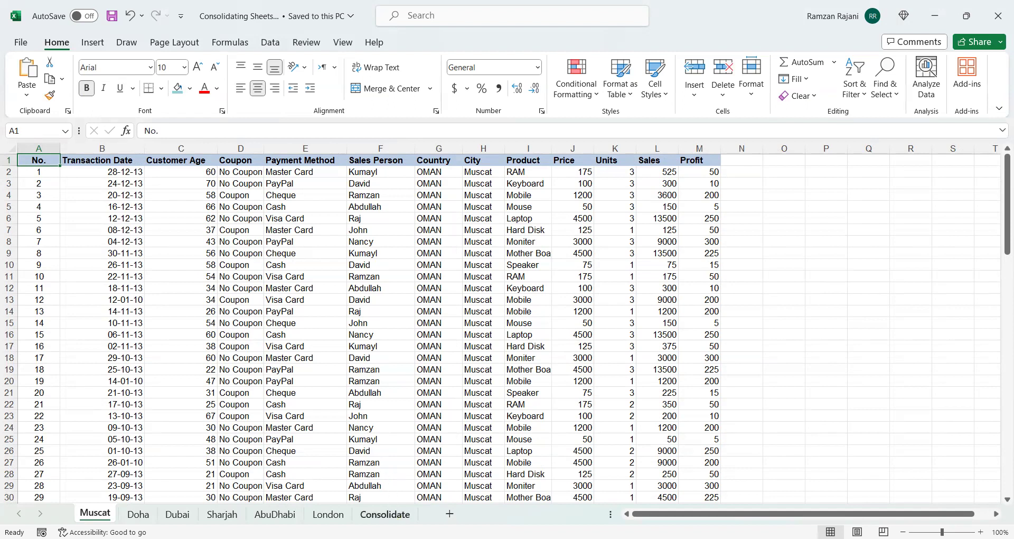
pyautogui.click(384, 514)
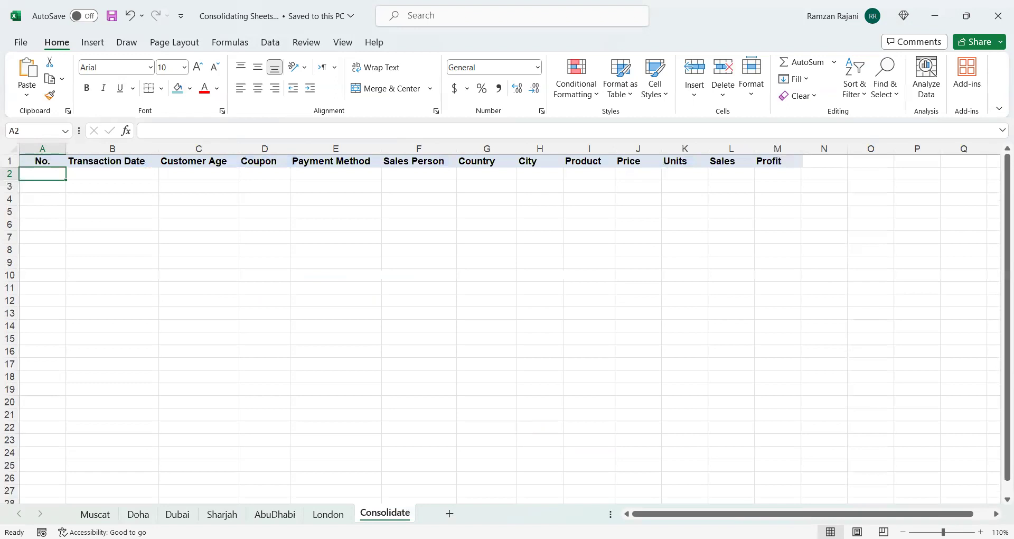
pyautogui.click(328, 514)
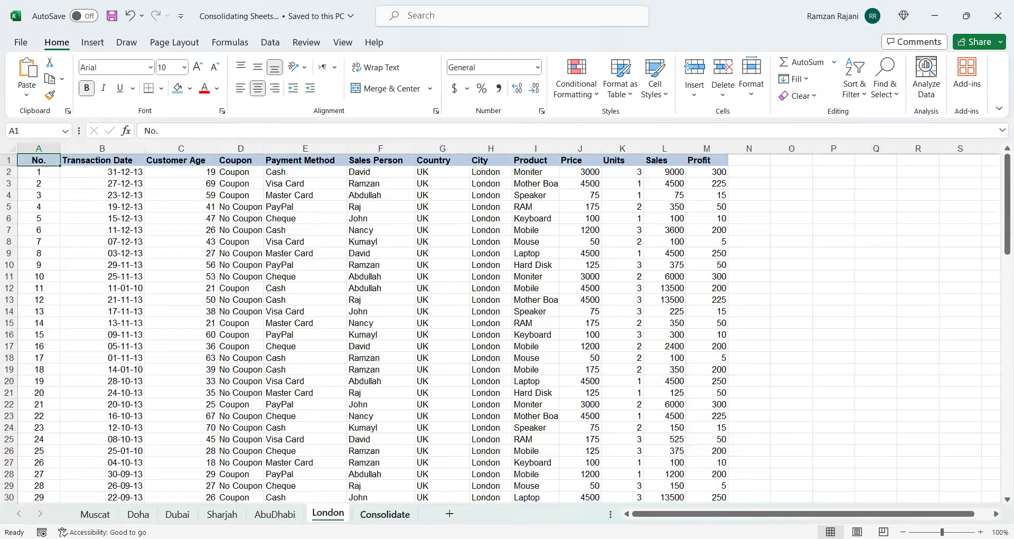
pyautogui.click(393, 519)
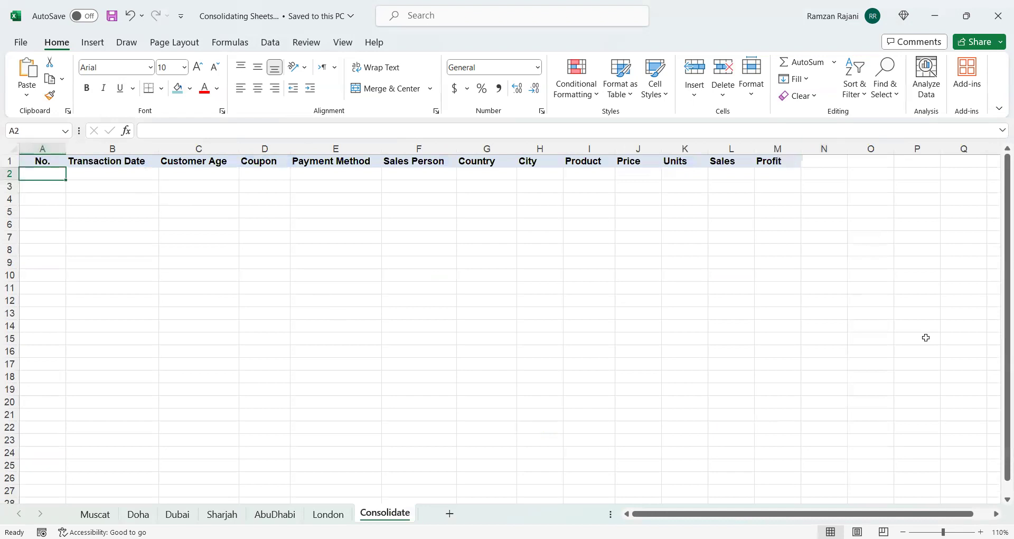
# Step: Zoom the Consolidate sheet to 130% and begin a VSTACK formula in A2
pyautogui.click(981, 532)
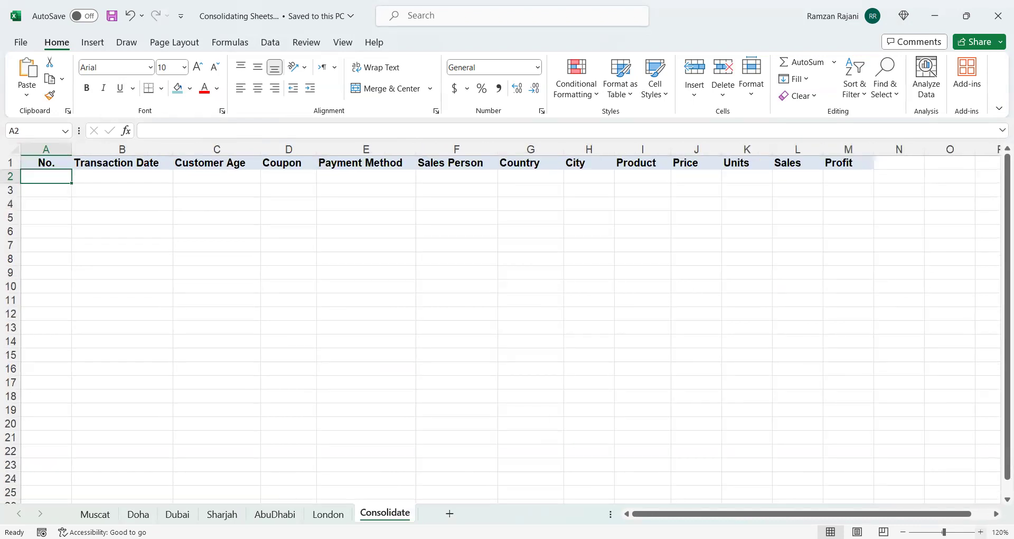
pyautogui.click(980, 532)
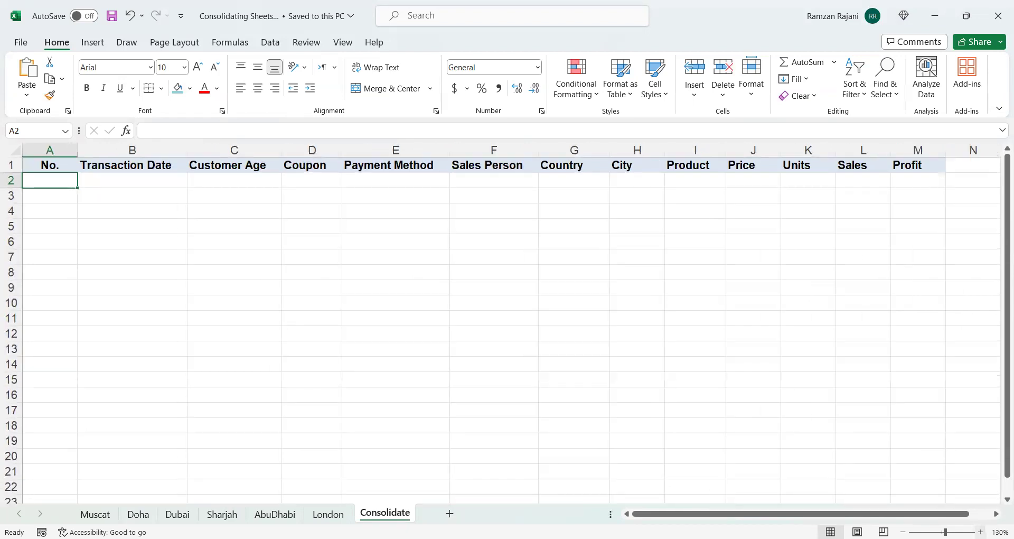
pyautogui.write('=')
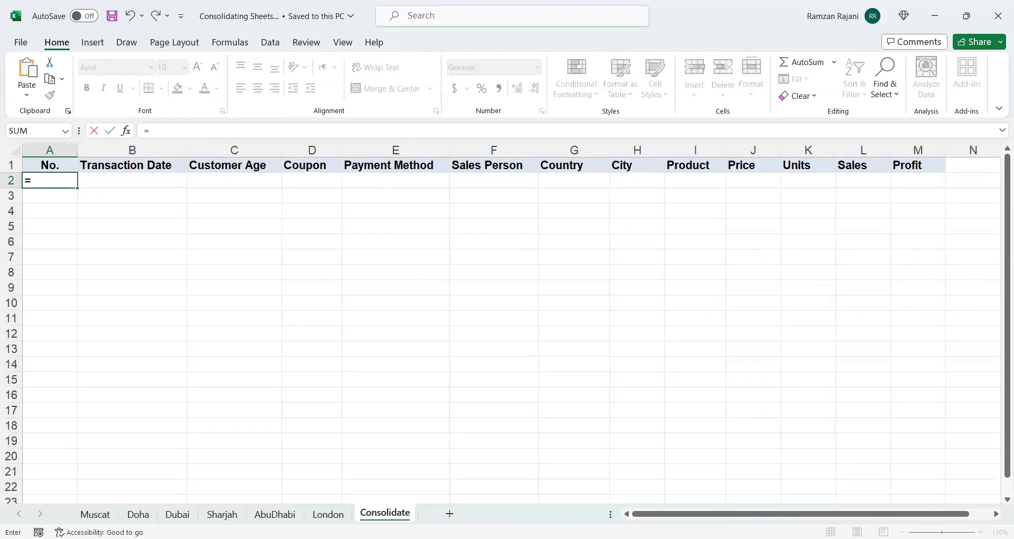
pyautogui.write('v')
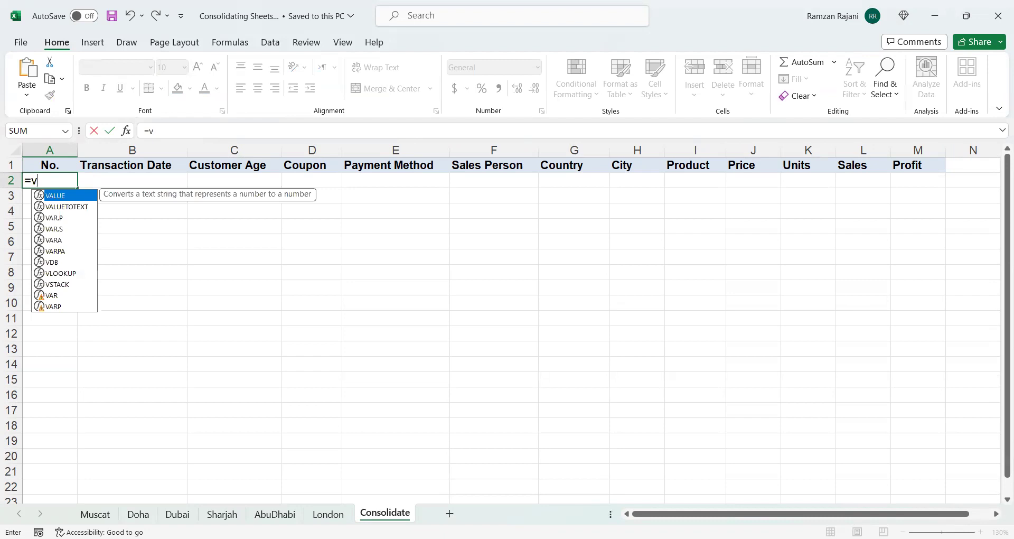
pyautogui.write('s')
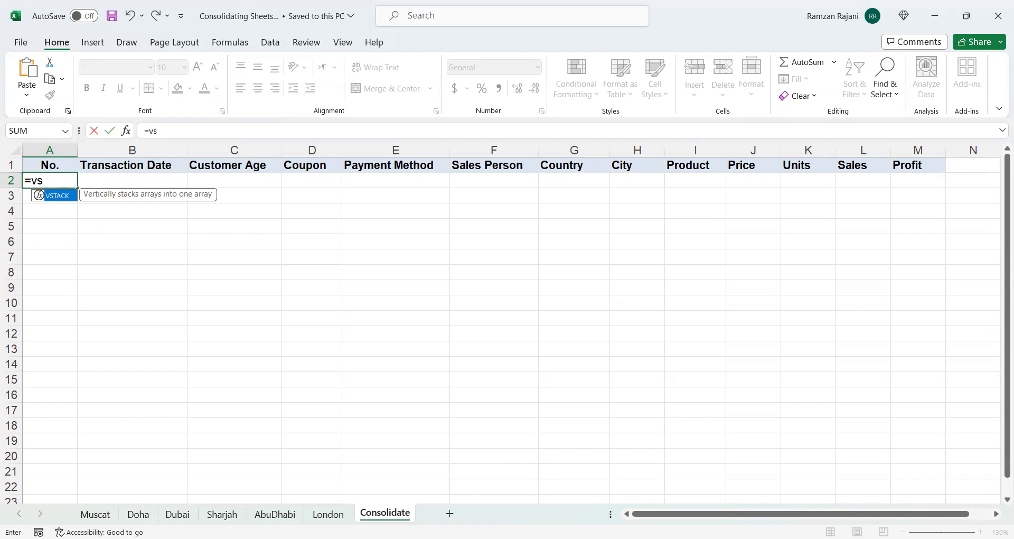
pyautogui.press('Tab')
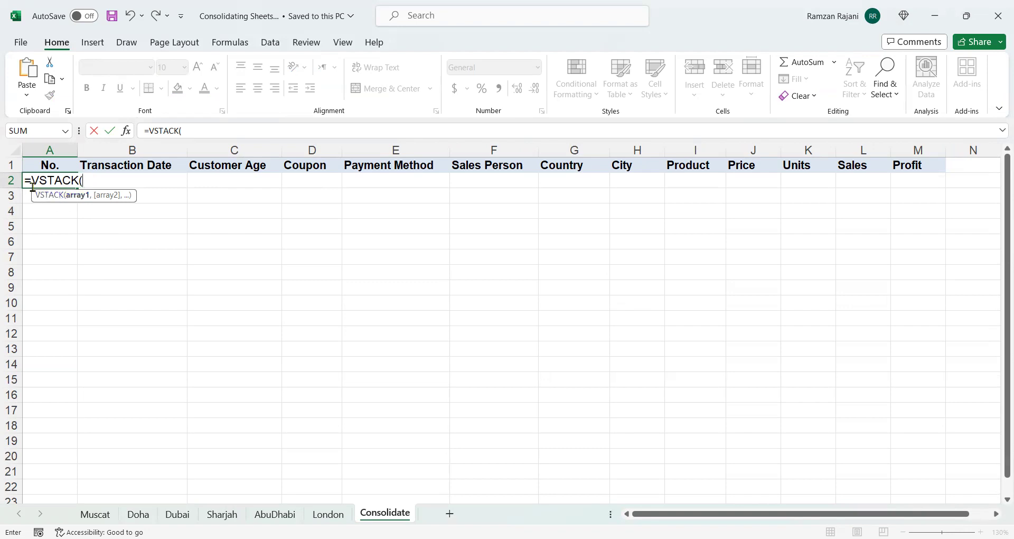
# Step: Use the Muscat sheet's range A2:M101 as VSTACK's first array
pyautogui.click(100, 518)
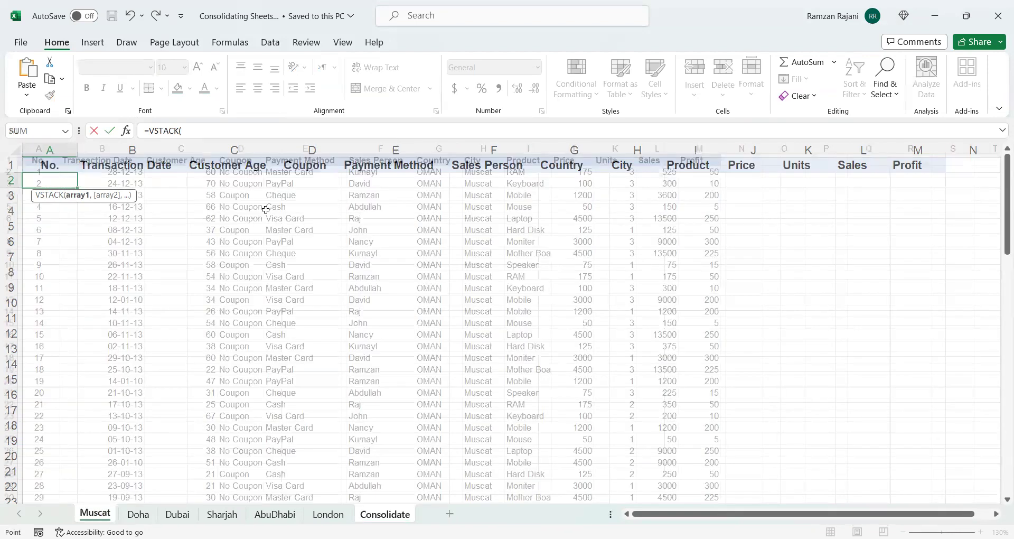
pyautogui.click(40, 172)
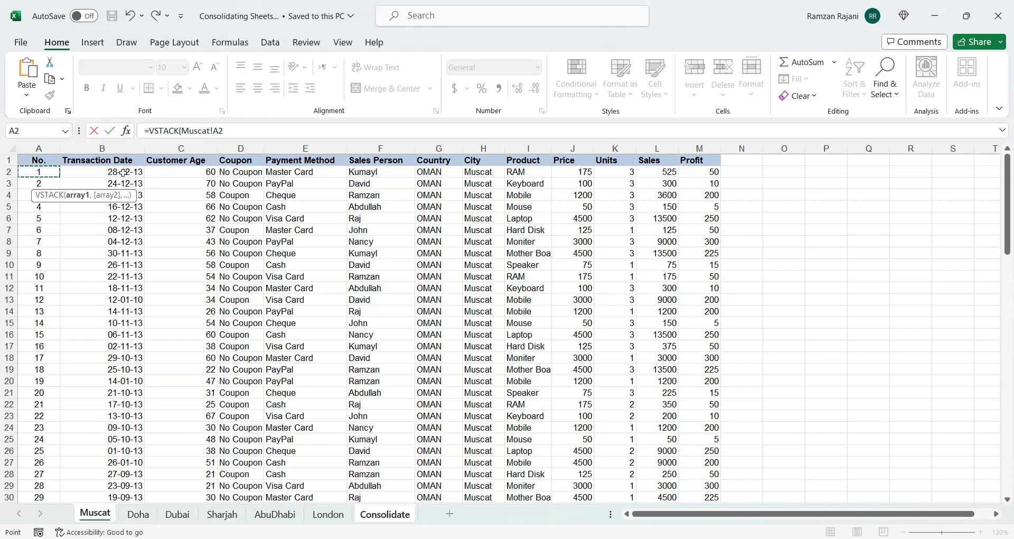
pyautogui.hotkey('ctrl', 'shift', 'Right')
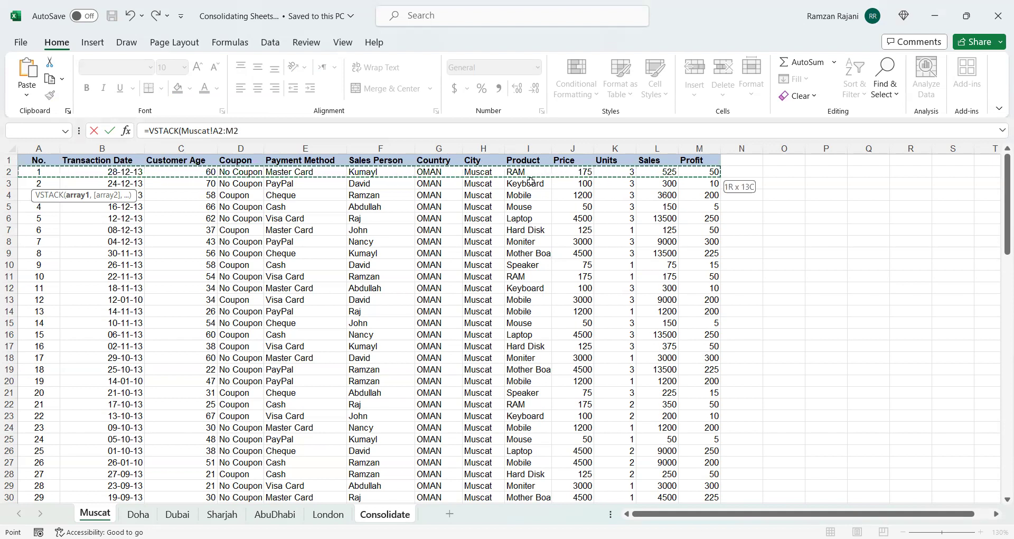
pyautogui.hotkey('ctrl', 'shift', 'Down')
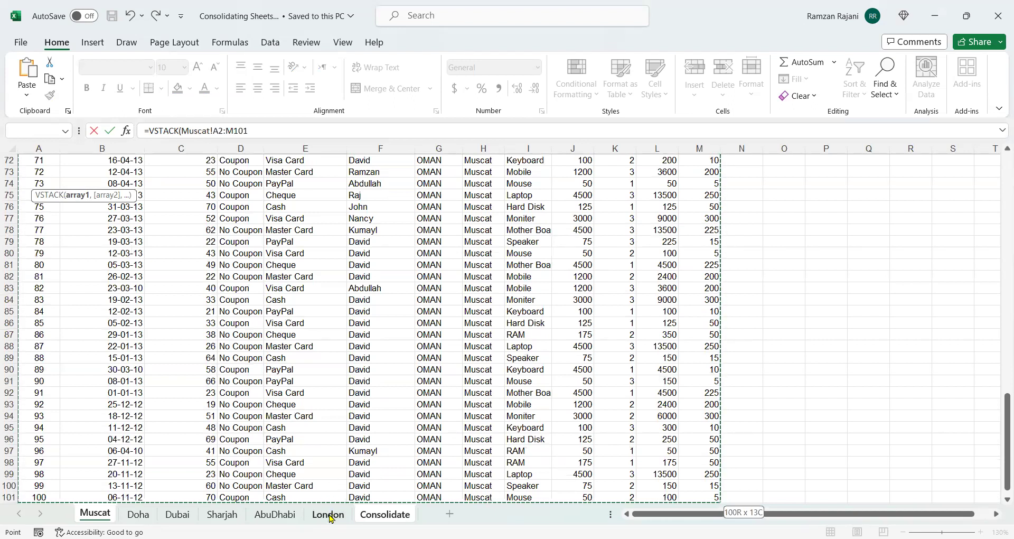
# Step: Complete and commit =VSTACK('Muscat:London'!A2:M101), then go to cell B2
pyautogui.keyDown('shift'); pyautogui.click(329, 518); pyautogui.keyUp('shift')
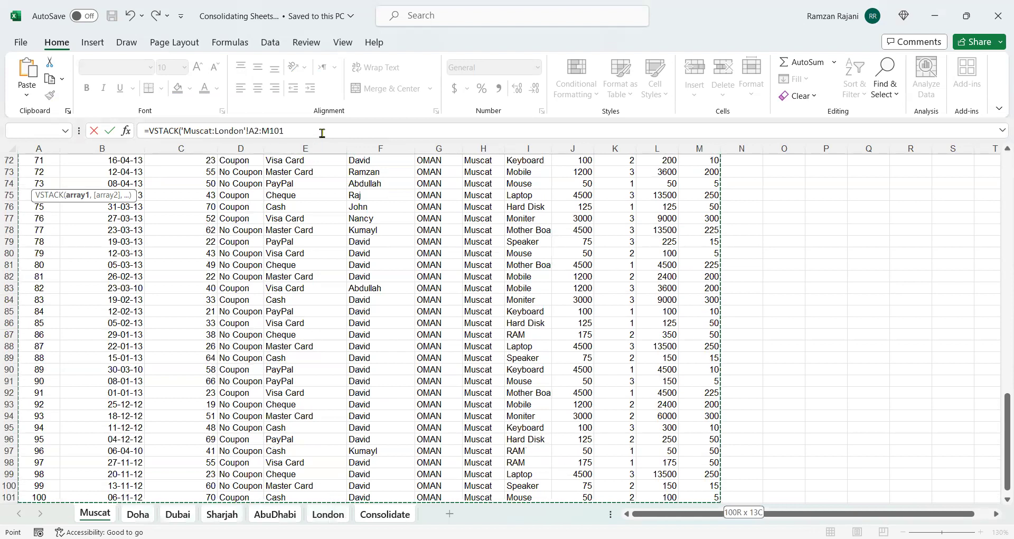
pyautogui.write(')')
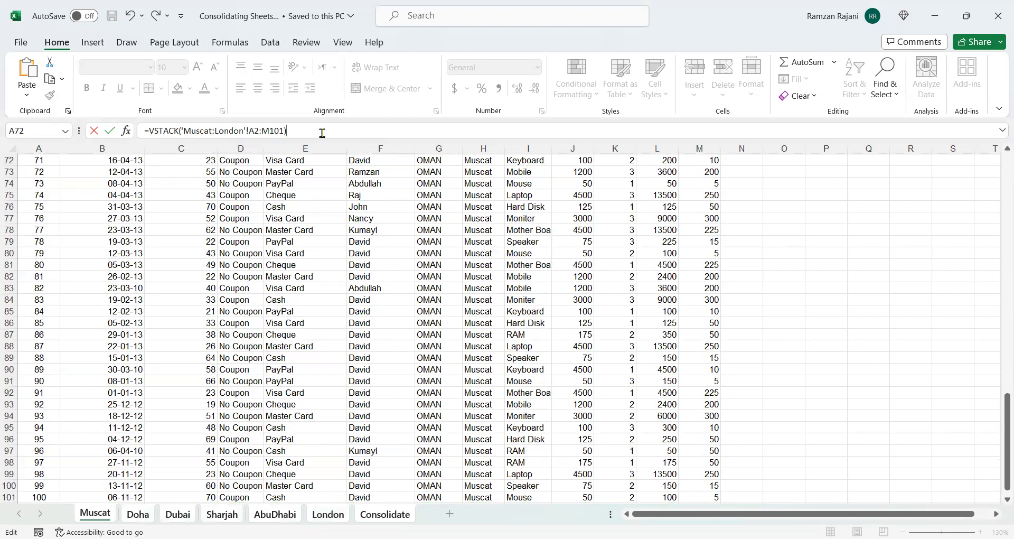
pyautogui.press('Return')
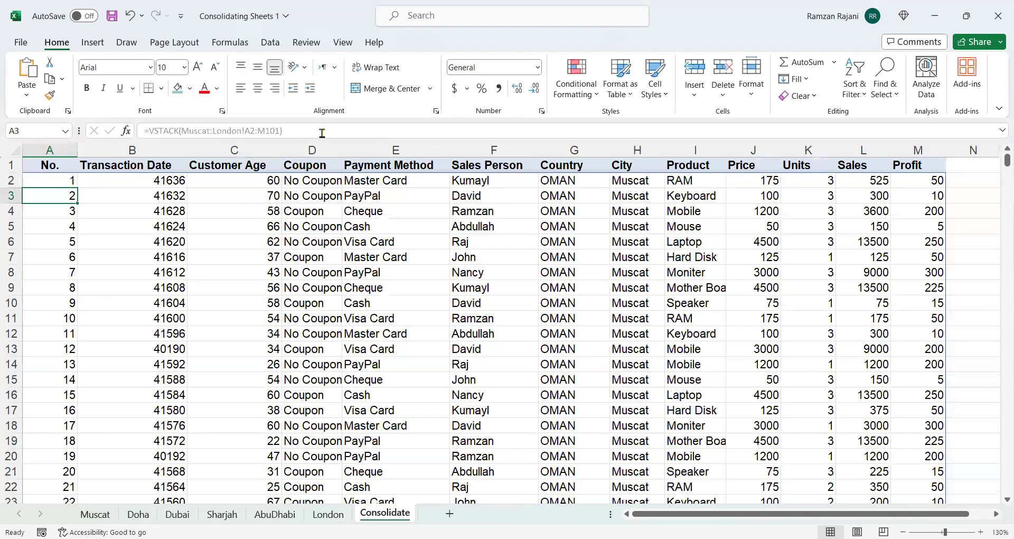
pyautogui.press('Up')
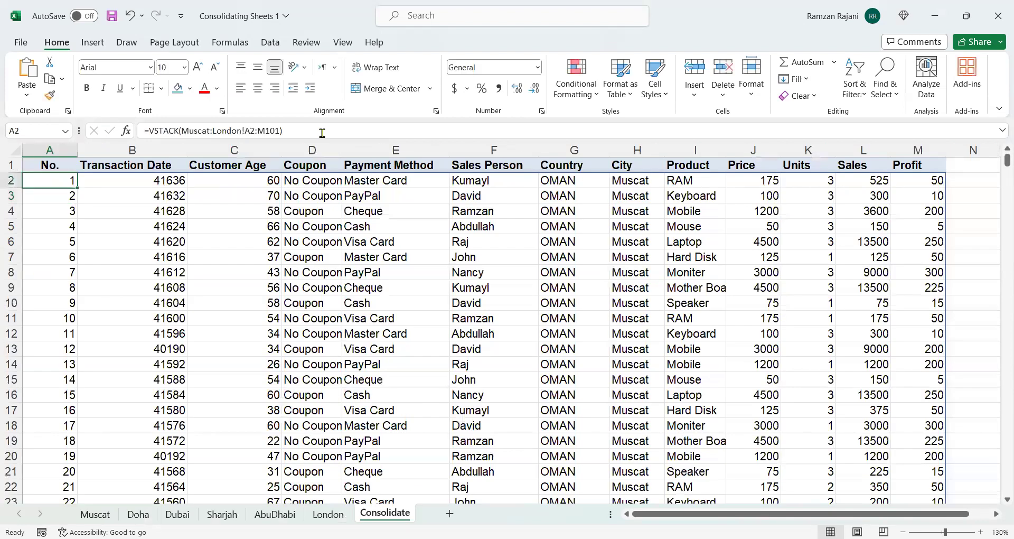
pyautogui.press('Right')
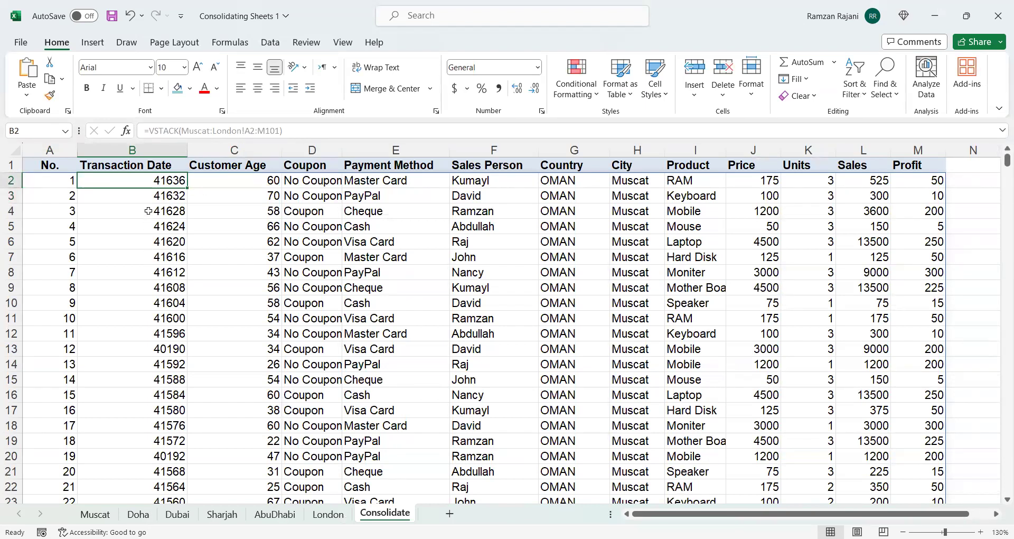
# Step: Format the Transaction Date column, B2 down to the last row, as dd-mmm-yy dates
pyautogui.hotkey('ctrl', 'shift', 'Down')
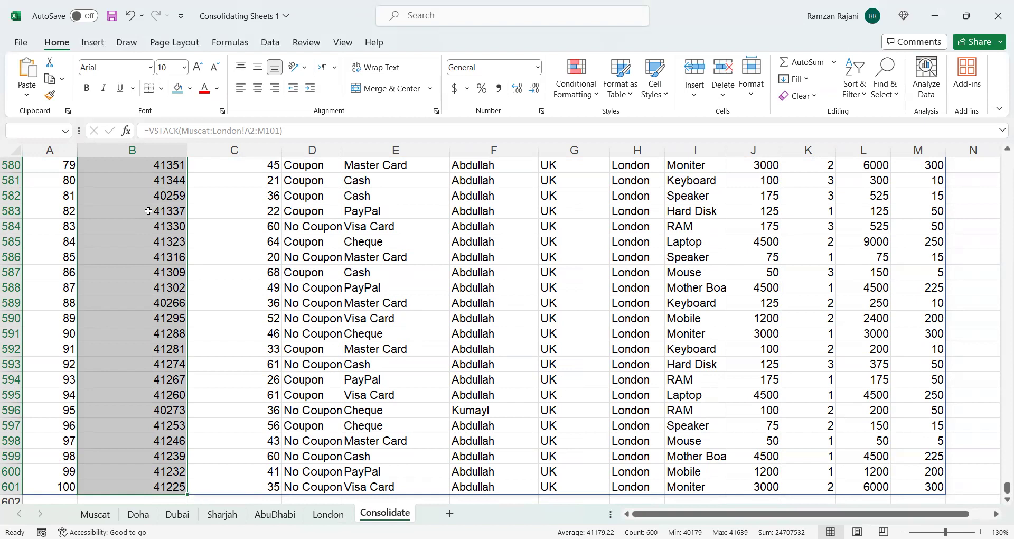
pyautogui.scroll(20, 148, 210)
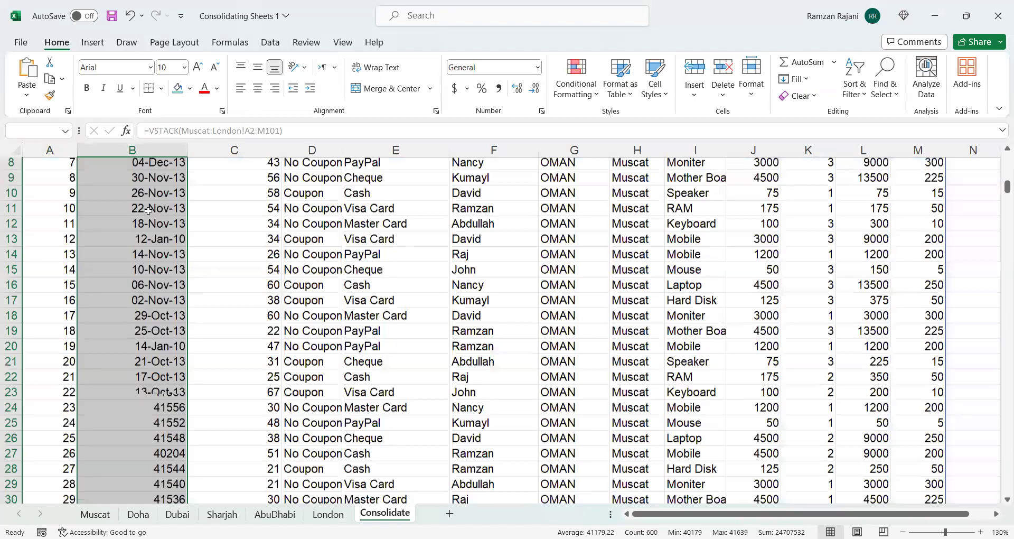
pyautogui.scroll(3, 149, 210)
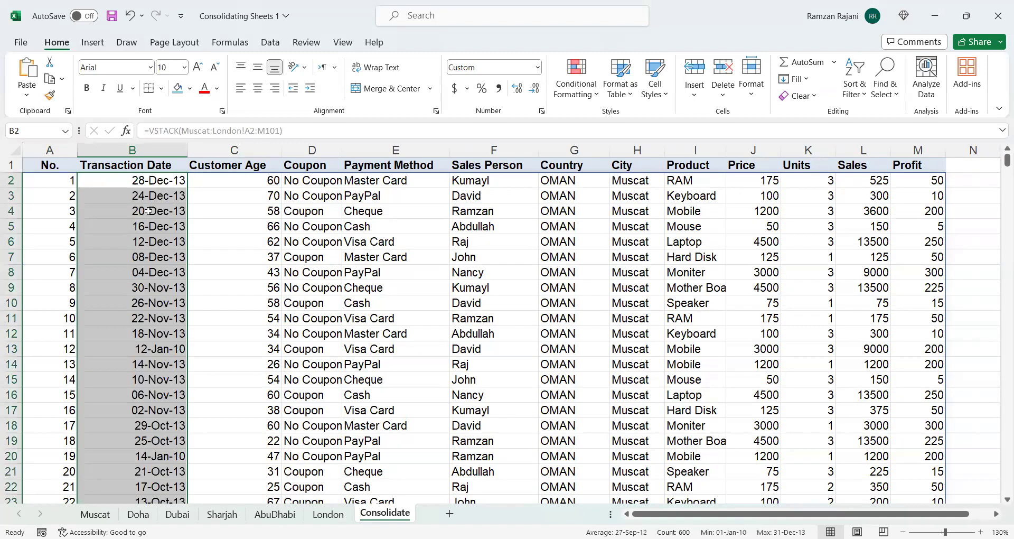
pyautogui.press('Left')
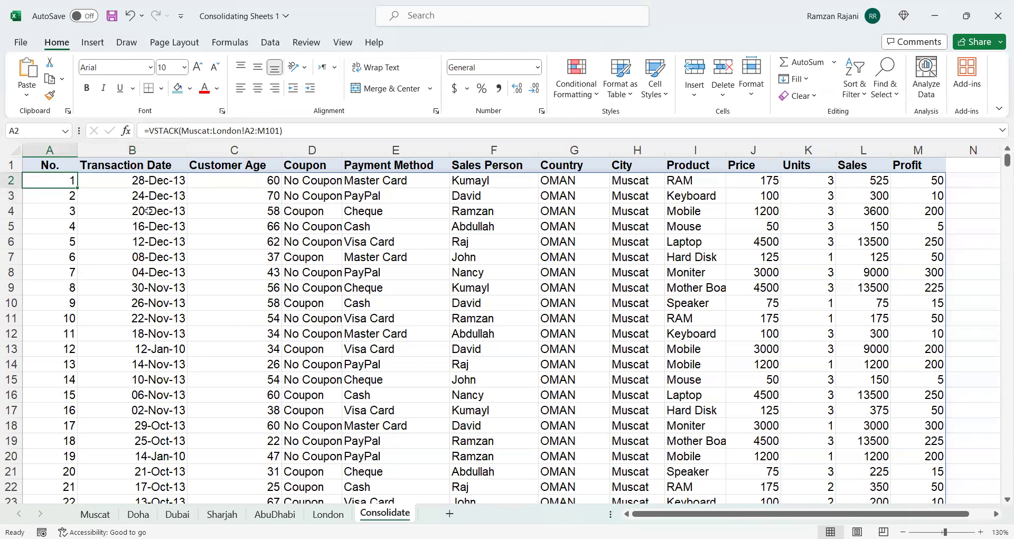
pyautogui.hotkey('ctrl', 'Down')
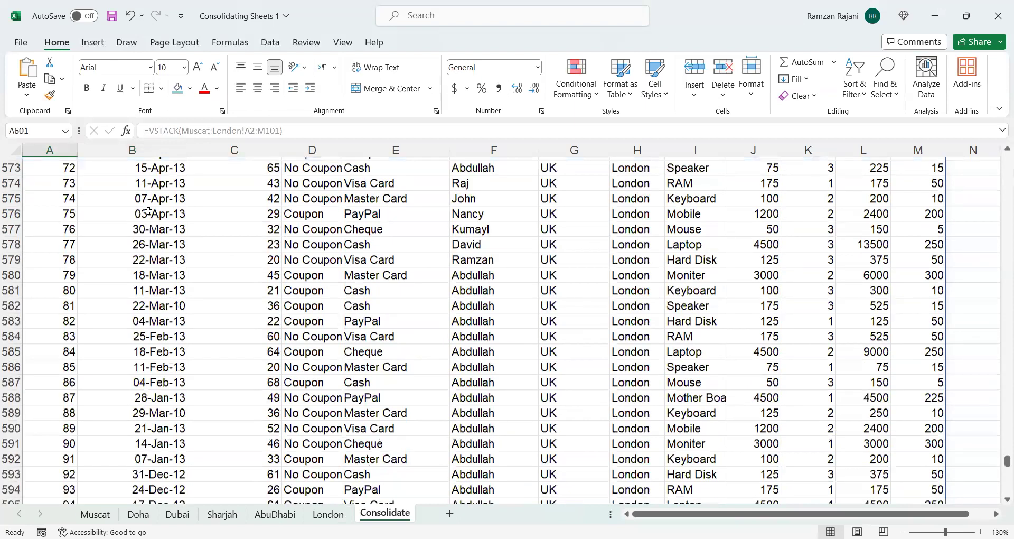
pyautogui.press('Down')
pyautogui.press('Down')
pyautogui.press('Down')
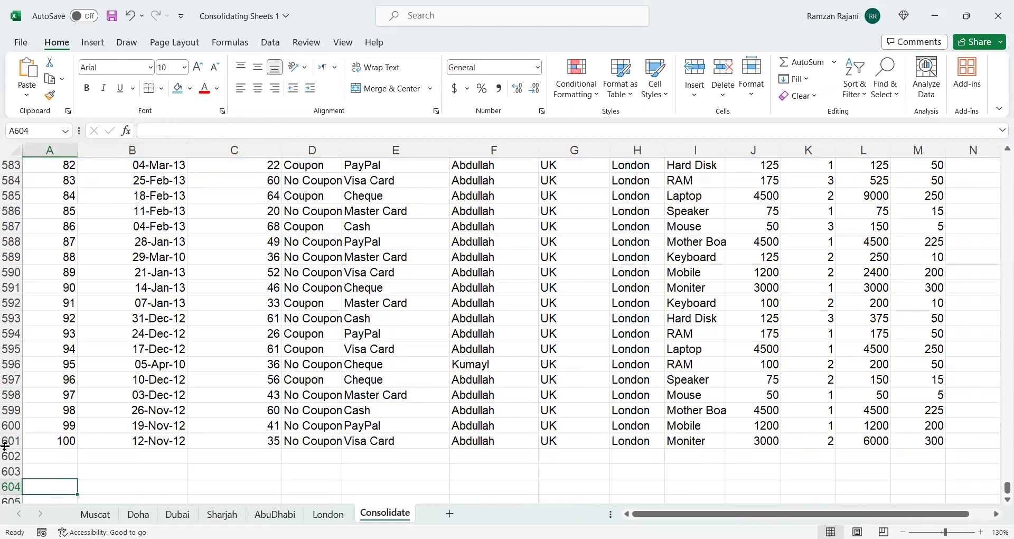
pyautogui.click(56, 421)
pyautogui.hotkey('ctrl', 'Up')
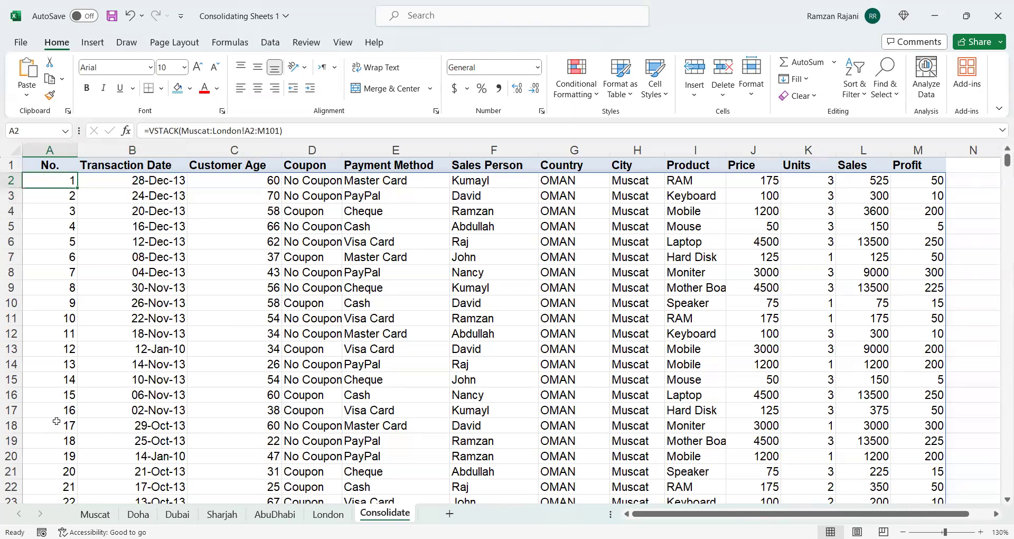
# Step: Replace the spilled VSTACK data with static pasted values
pyautogui.hotkey('ctrl', 'shift', 'End')
pyautogui.hotkey('ctrl', 'c')
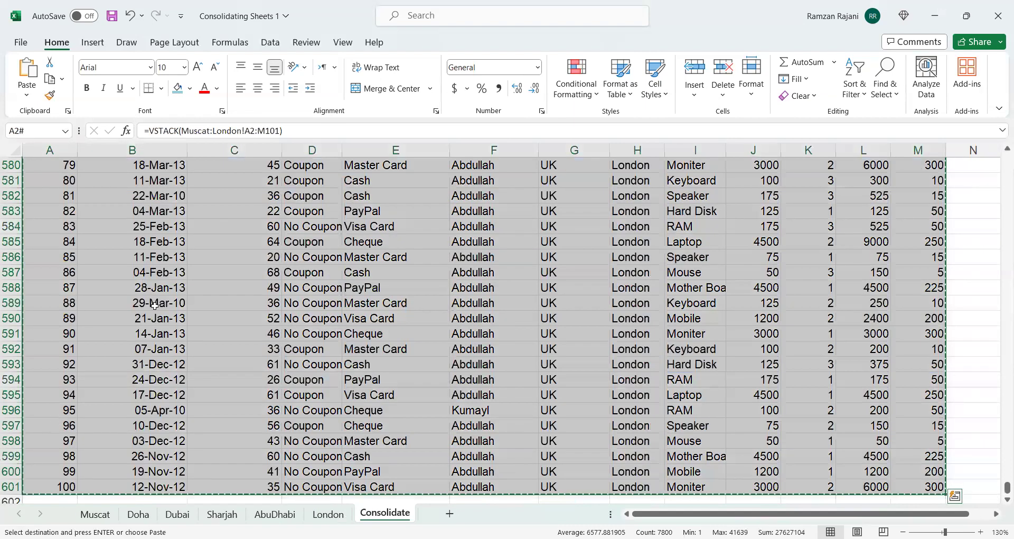
pyautogui.rightClick(213, 236)
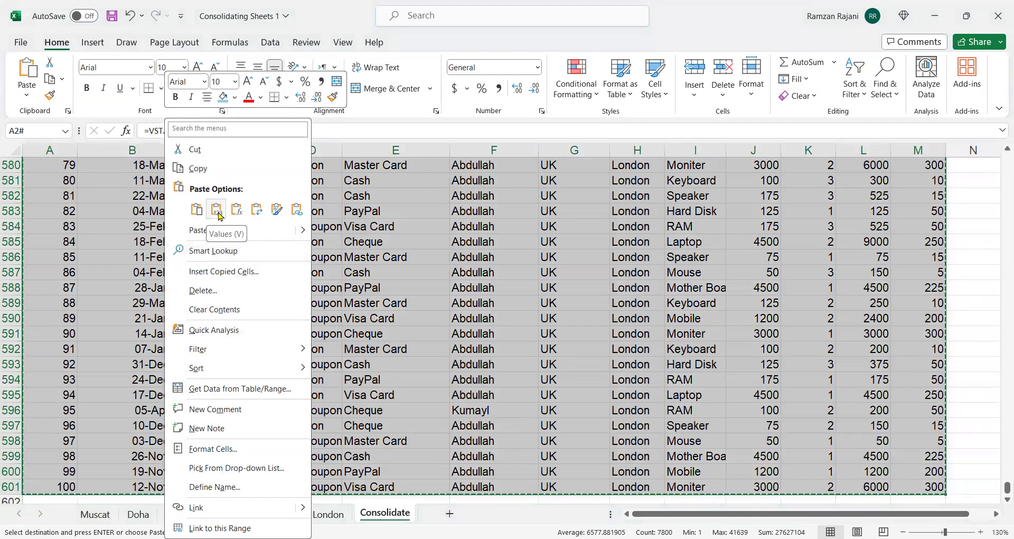
pyautogui.click(216, 209)
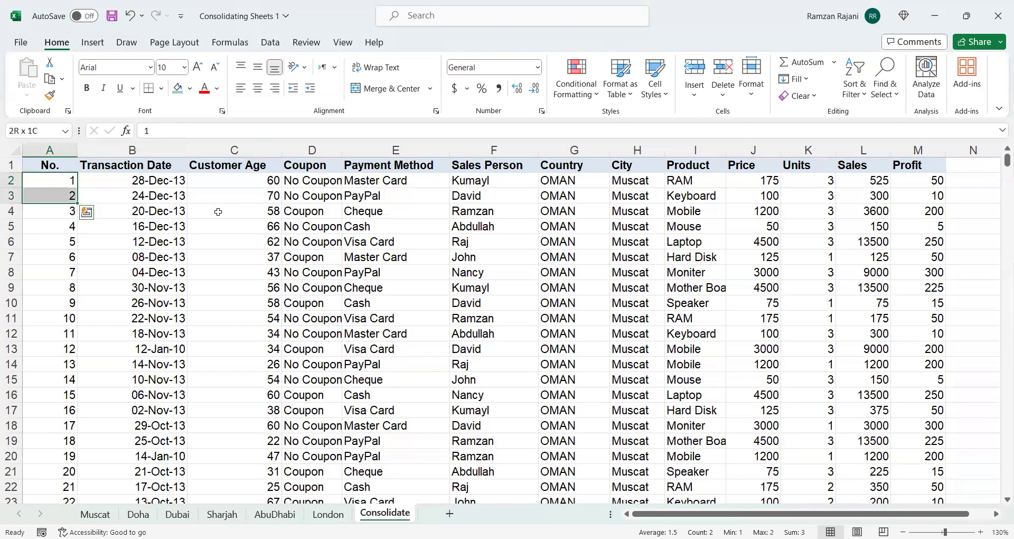
# Step: Renumber the No. column continuously from 1 to 600 and check its end
pyautogui.doubleClick(77, 203)
pyautogui.hotkey('ctrl', 'Down')
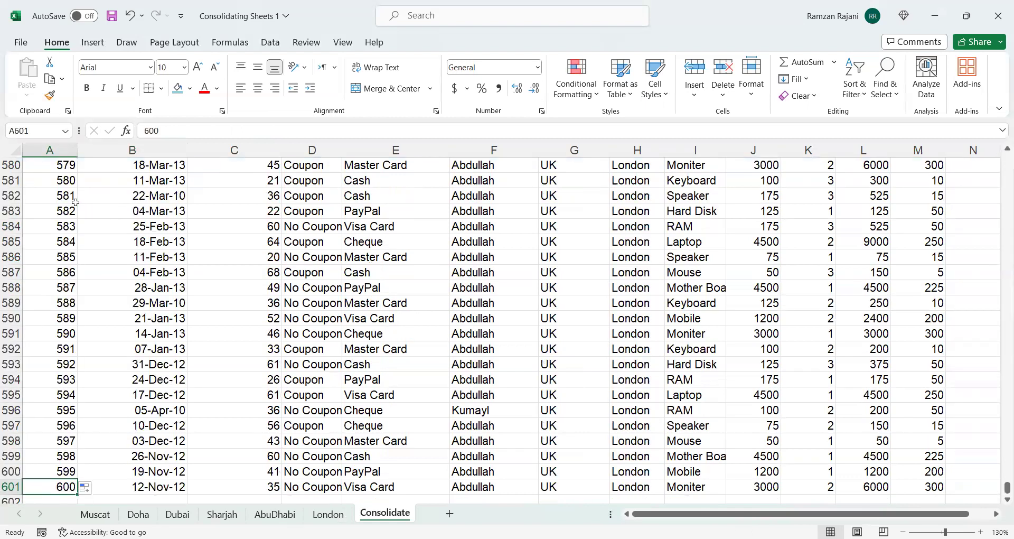
pyautogui.hotkey('ctrl', 'Up')
pyautogui.press('Down')
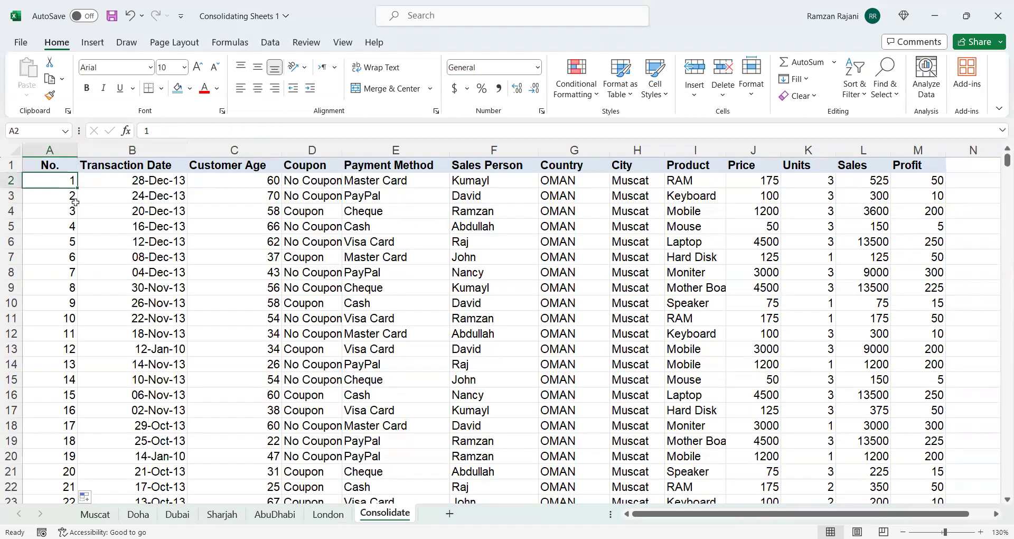
# Step: Clear the consolidated rows and start a new VSTACK formula in A2
pyautogui.hotkey('ctrl', 'shift', 'End')
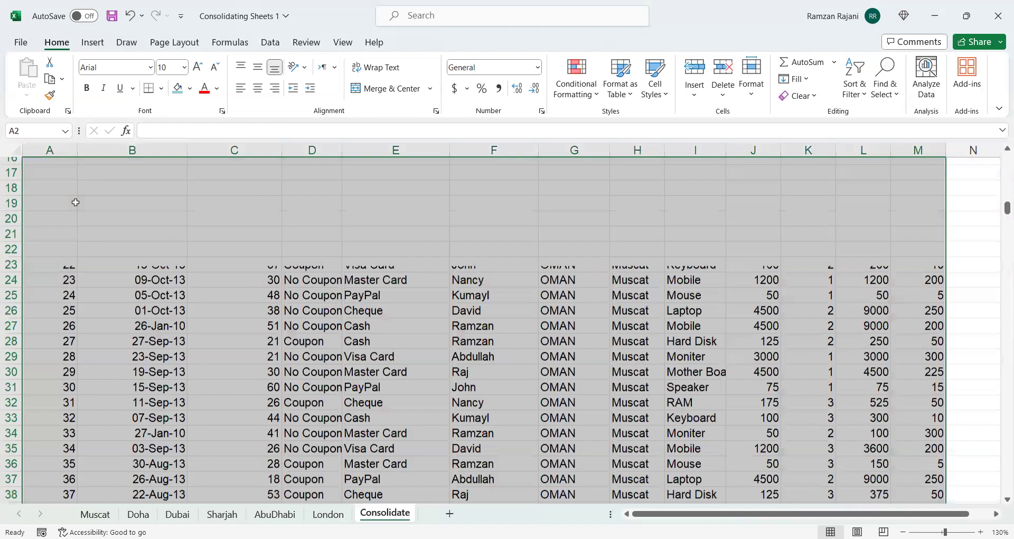
pyautogui.hotkey('ctrl', 'z')
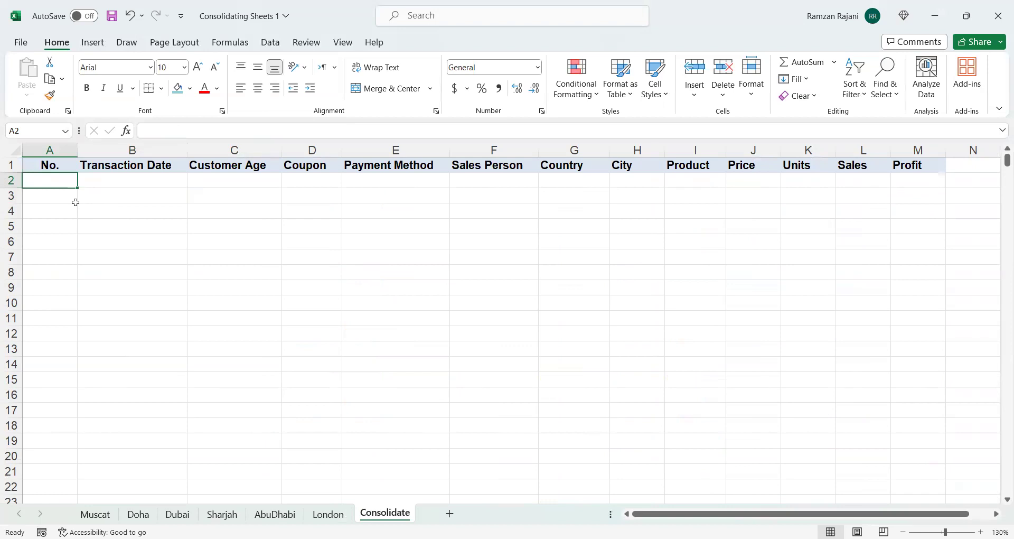
pyautogui.write('=')
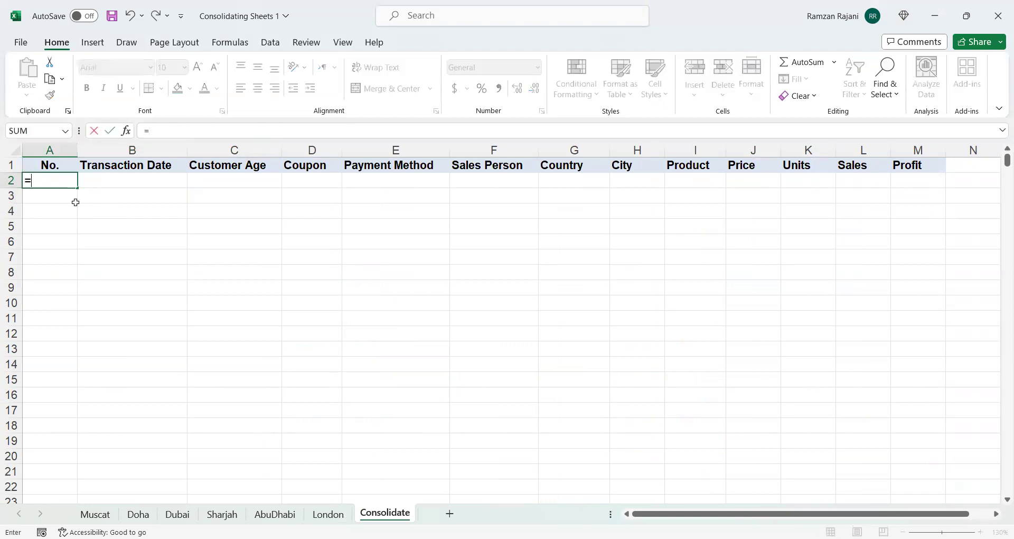
pyautogui.write('vs')
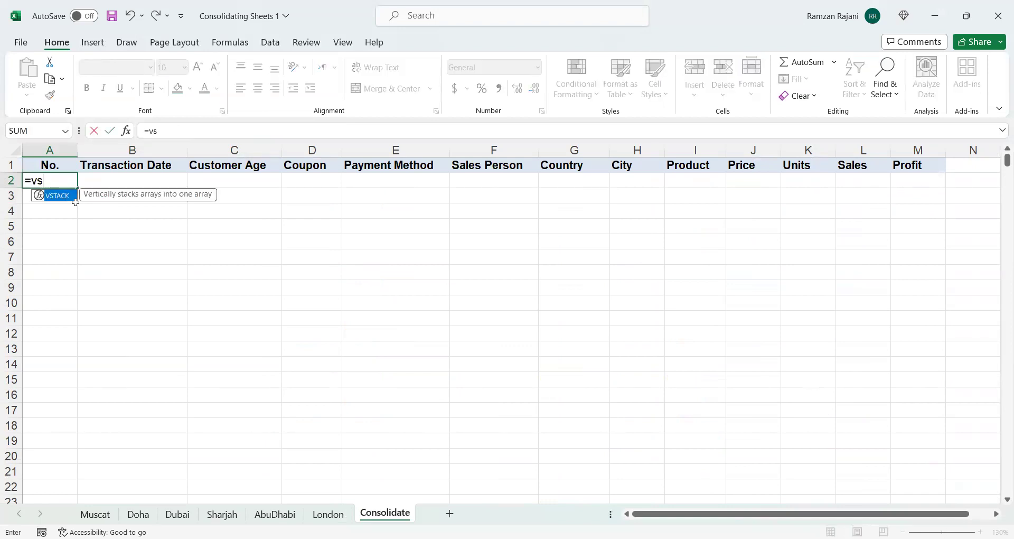
pyautogui.press('Tab')
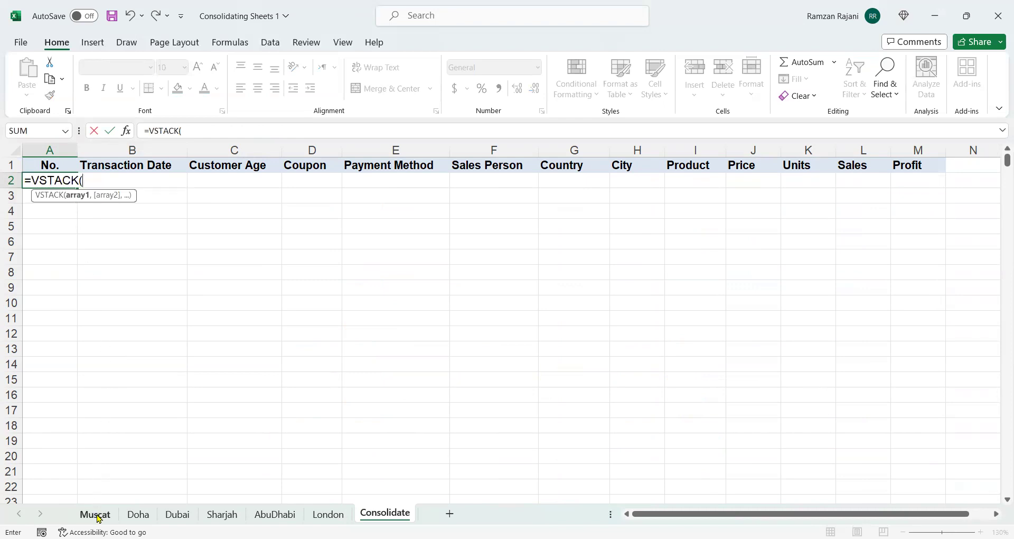
# Step: Reference A2:M101 from Muscat through London as the VSTACK array
pyautogui.click(96, 516)
pyautogui.click(97, 262)
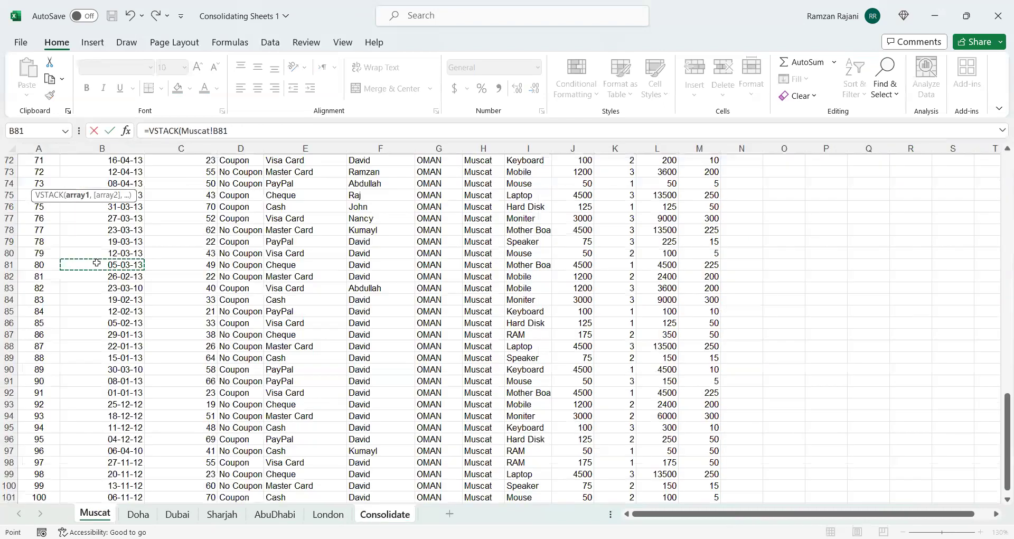
pyautogui.hotkey('ctrl', 'Home')
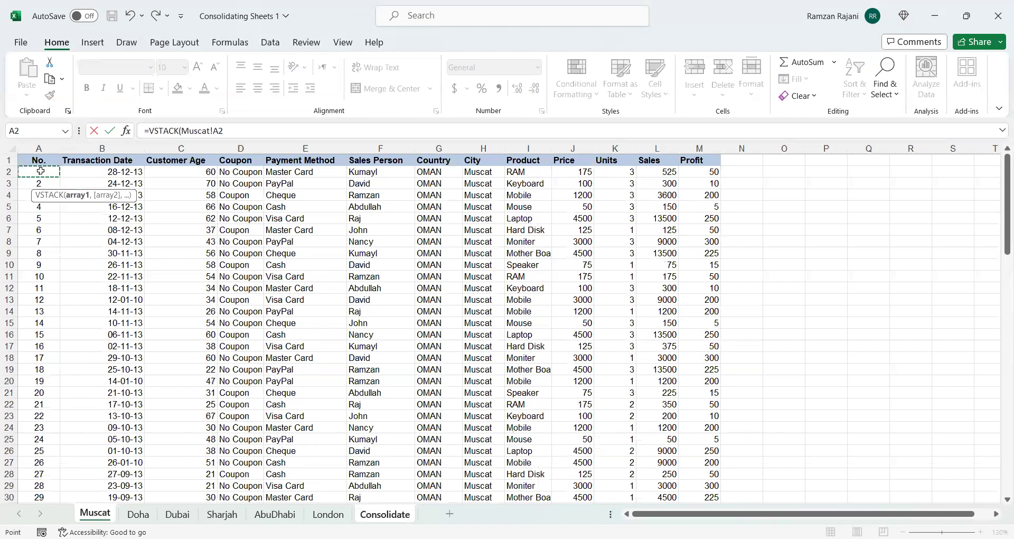
pyautogui.click(41, 173)
pyautogui.hotkey('ctrl', 'shift', 'Right')
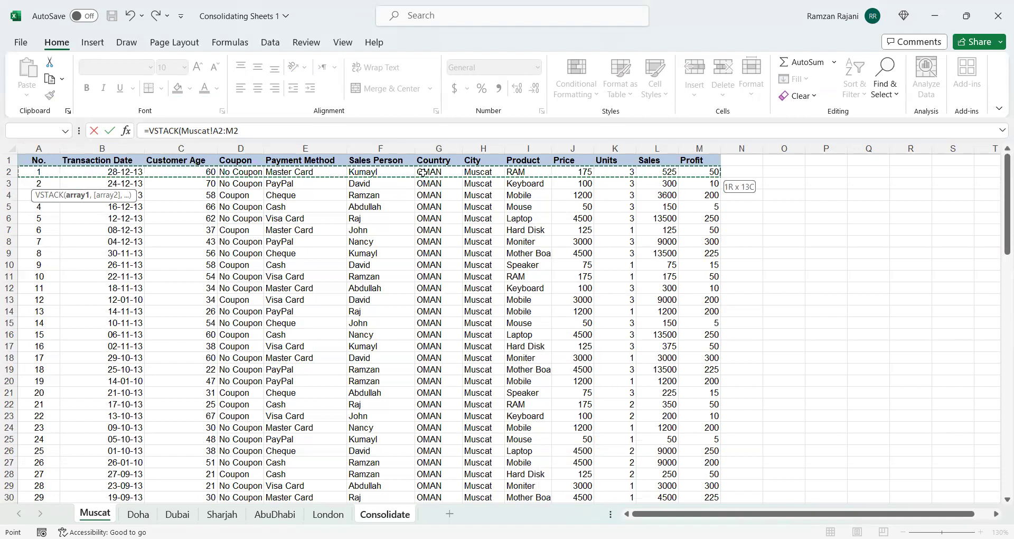
pyautogui.hotkey('ctrl', 'shift', 'Down')
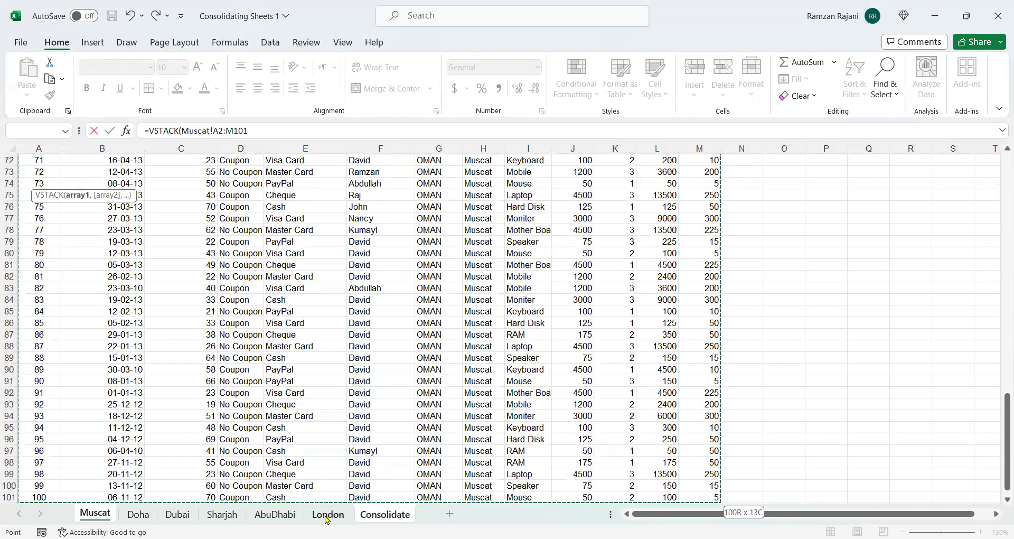
pyautogui.keyDown('shift'); pyautogui.click(327, 515); pyautogui.keyUp('shift')
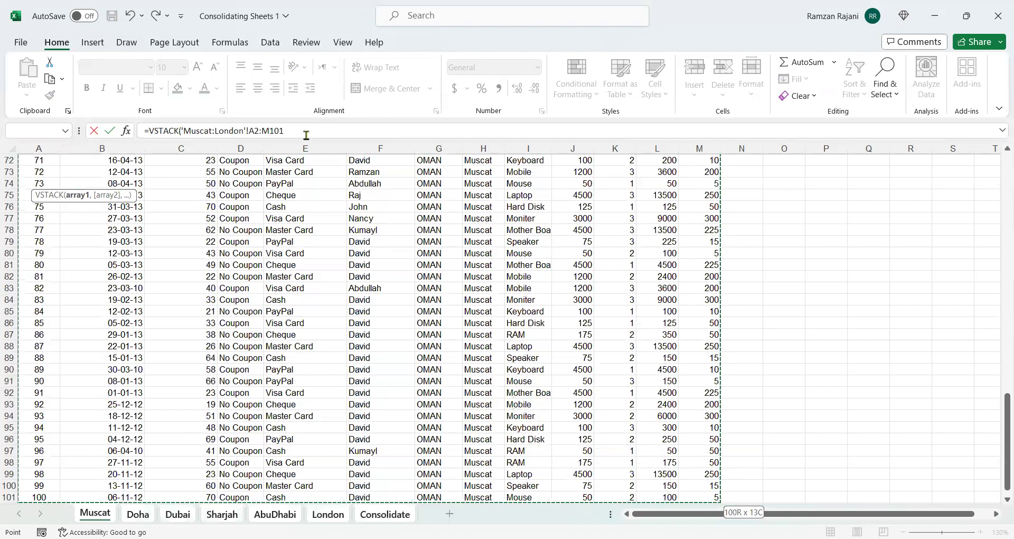
# Step: Close and commit the VSTACK formula, refilling the sheet with live stacked rows
pyautogui.write(')')
pyautogui.press('Return')
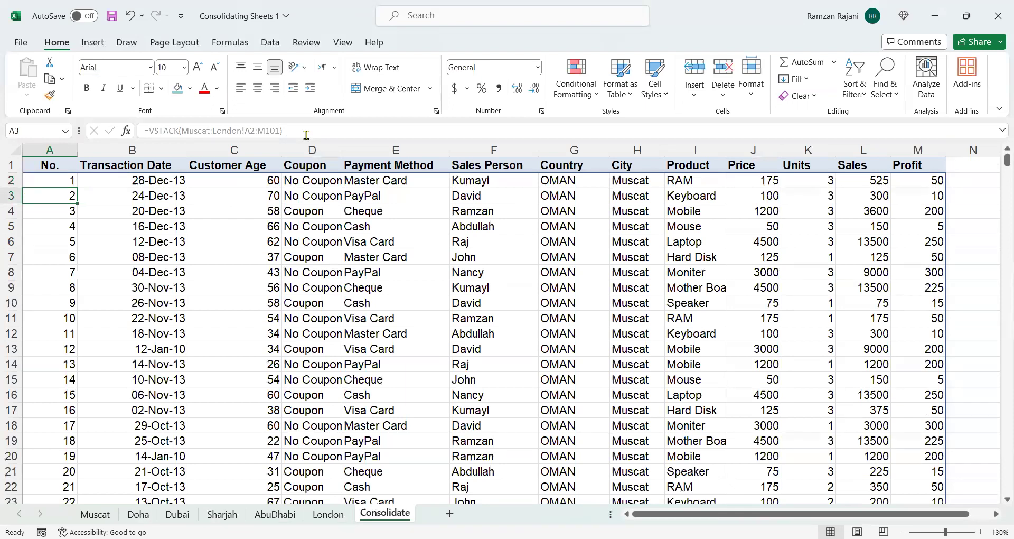
# Step: Return to A2 and show its VSTACK formula in edit mode with F2
pyautogui.press('Up')
pyautogui.press('F2')
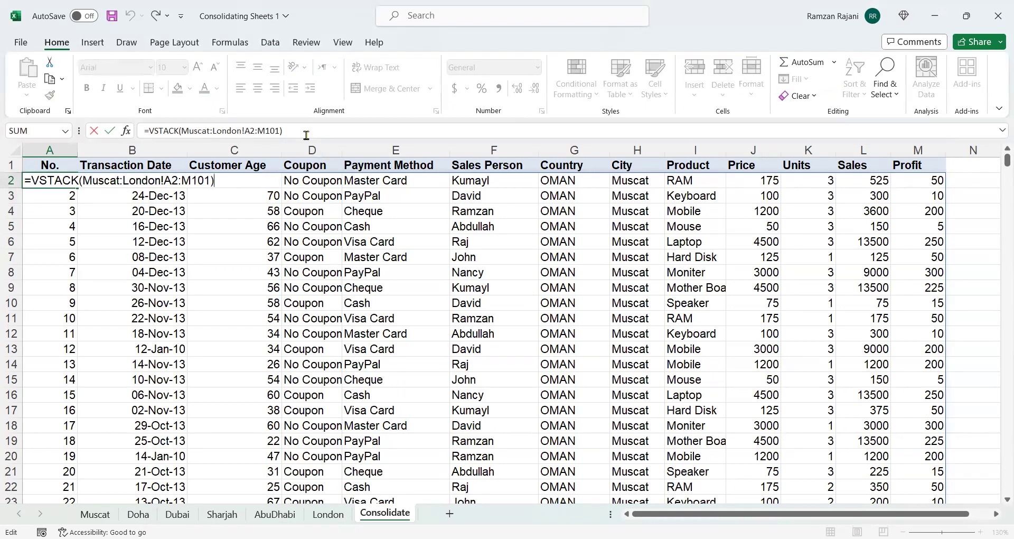